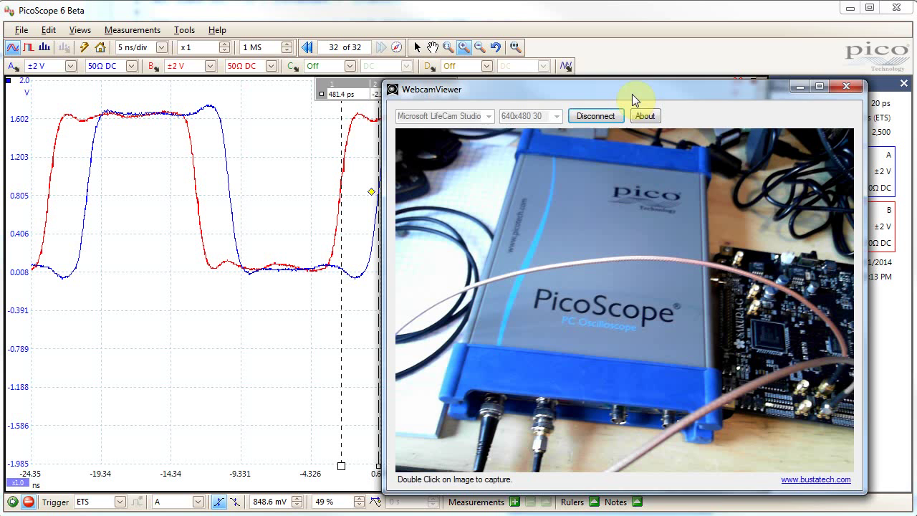
Drag the WebcamViewer window into position over the PicoScope display
{"action": "left_click_drag", "start_coordinate": [632, 94], "coordinate": [455, 51]}
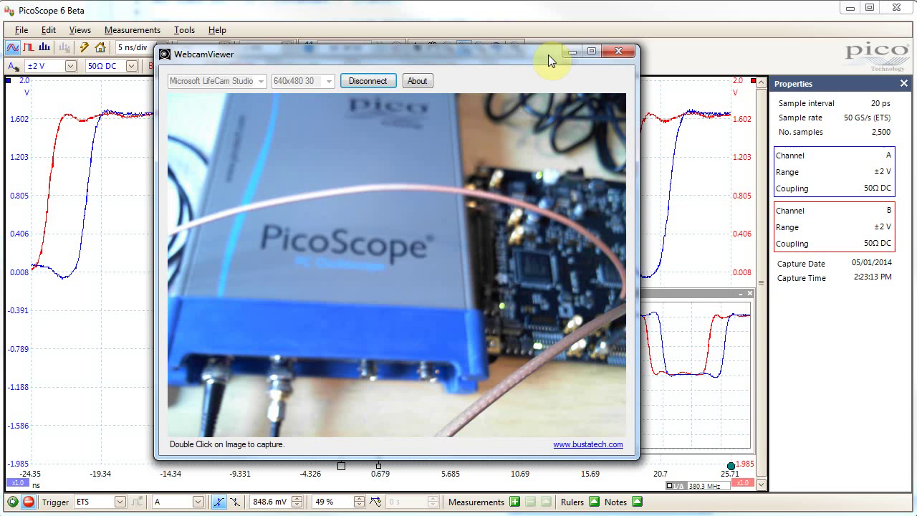
Disconnect the webcam feed, nudge the viewer aside, and start a new ETS capture
{"action": "left_click", "coordinate": [387, 80]}
{"action": "left_click_drag", "start_coordinate": [388, 56], "coordinate": [391, 56]}
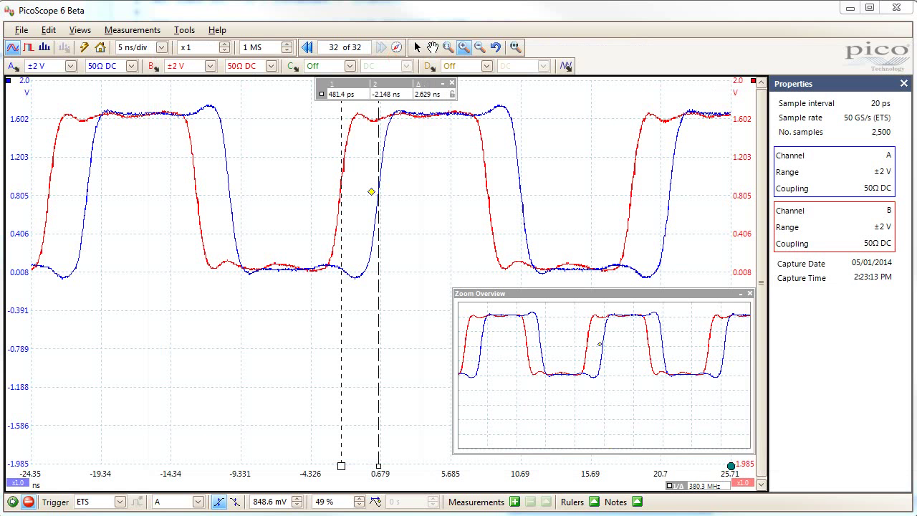
{"action": "left_click", "coordinate": [11, 503]}
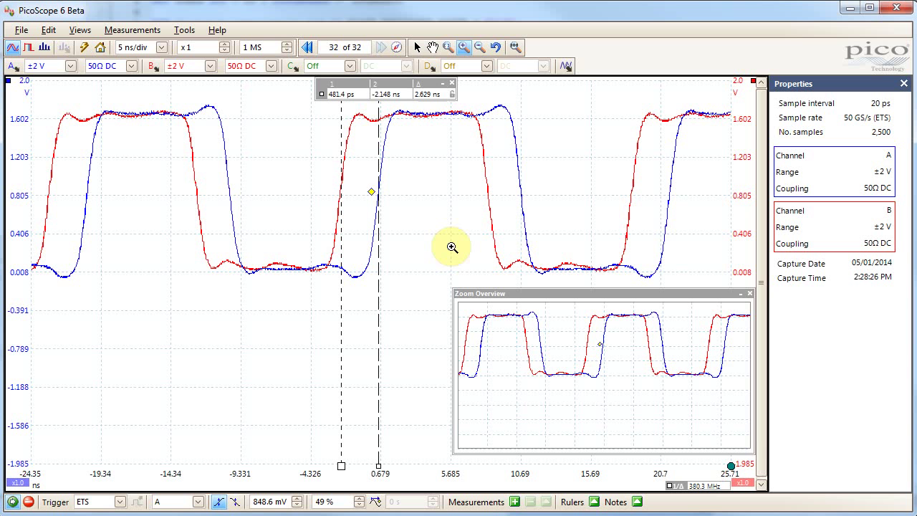
Switch the trigger from ETS to None, then to Auto, sampling at 1.25 GS/s
{"action": "left_click", "coordinate": [97, 502]}
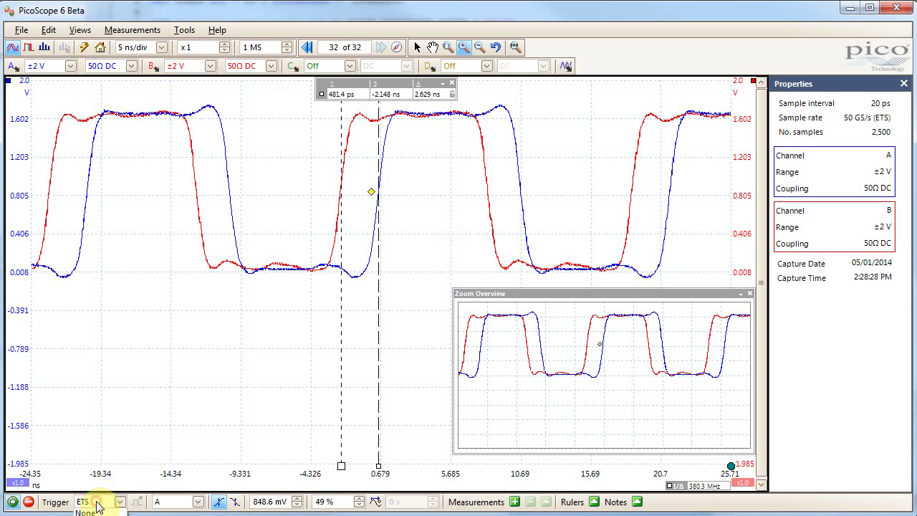
{"action": "left_click", "coordinate": [85, 513]}
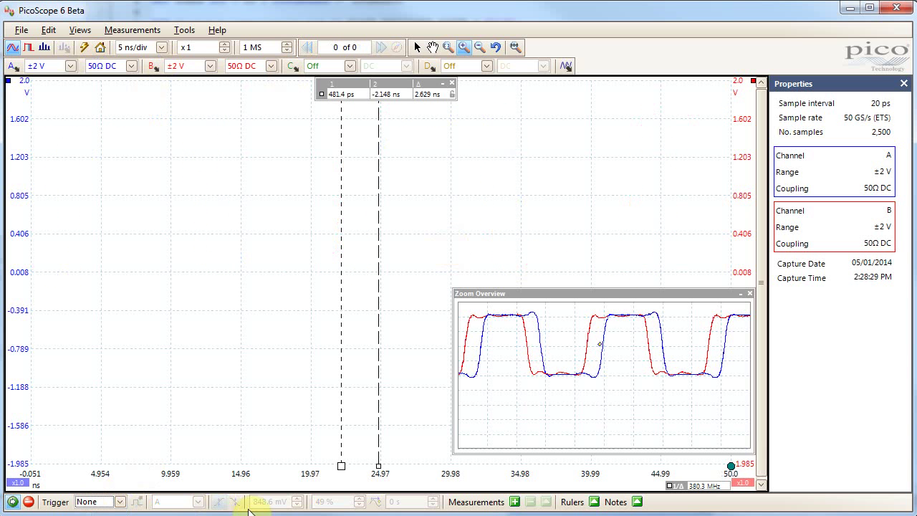
{"action": "left_click", "coordinate": [94, 503]}
{"action": "left_click", "coordinate": [93, 502]}
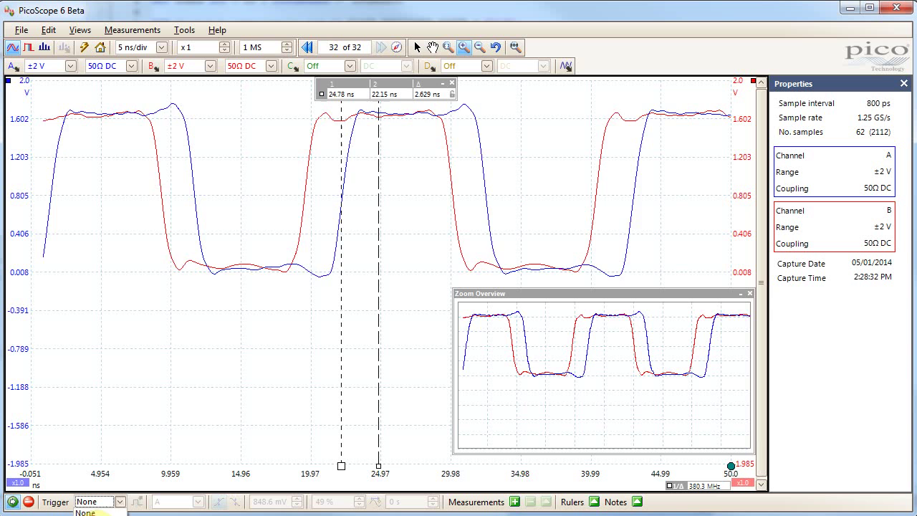
{"action": "key", "text": "Down"}
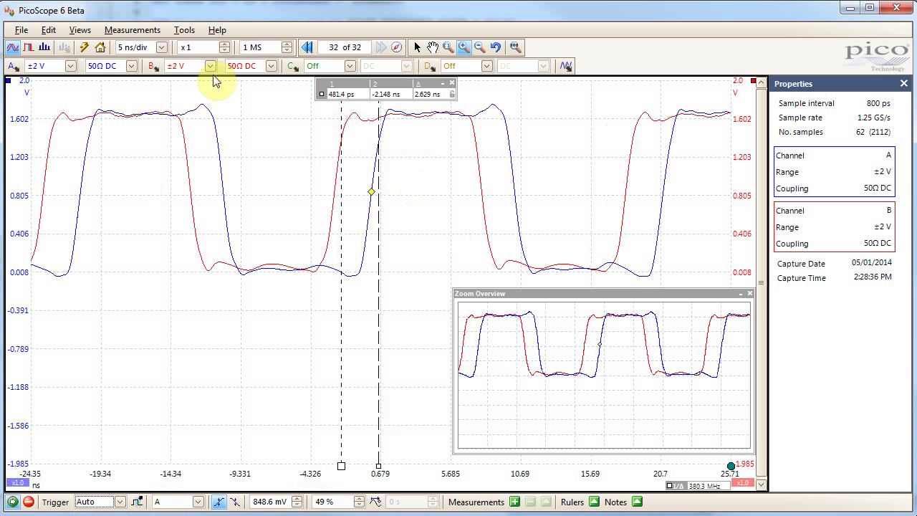
{"action": "left_click", "coordinate": [113, 65]}
{"action": "left_click", "coordinate": [105, 87]}
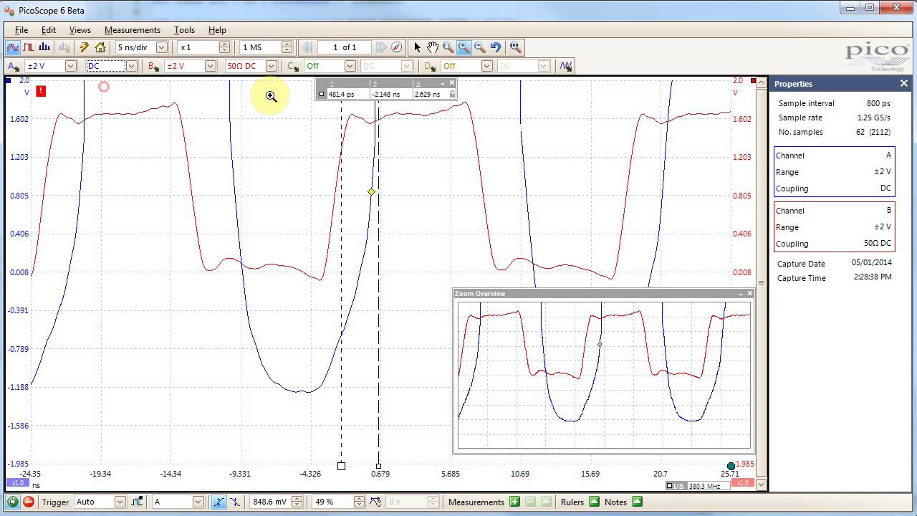
{"action": "left_click", "coordinate": [255, 66]}
{"action": "left_click", "coordinate": [240, 86]}
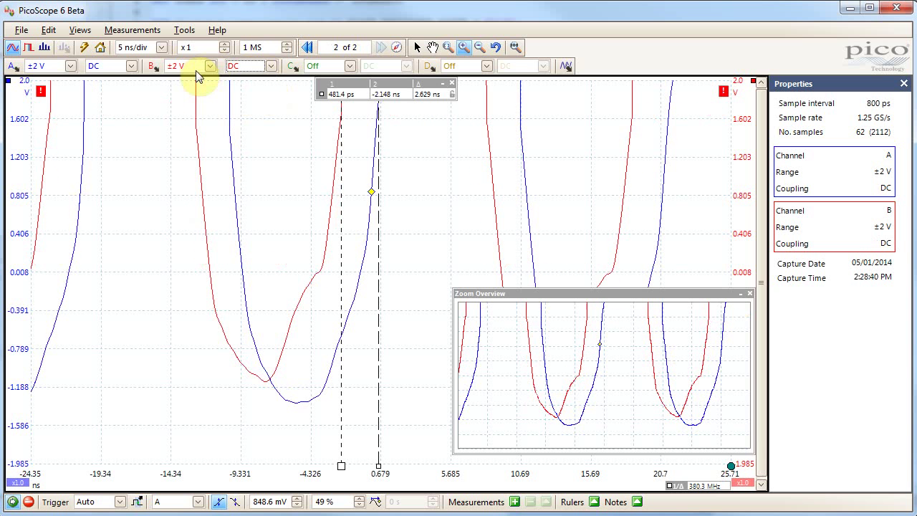
{"action": "left_click", "coordinate": [198, 76]}
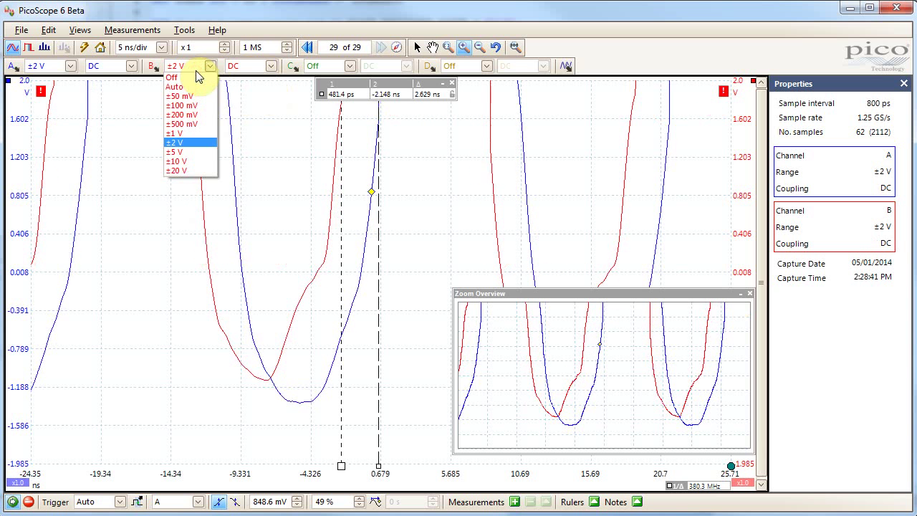
{"action": "left_click", "coordinate": [178, 152]}
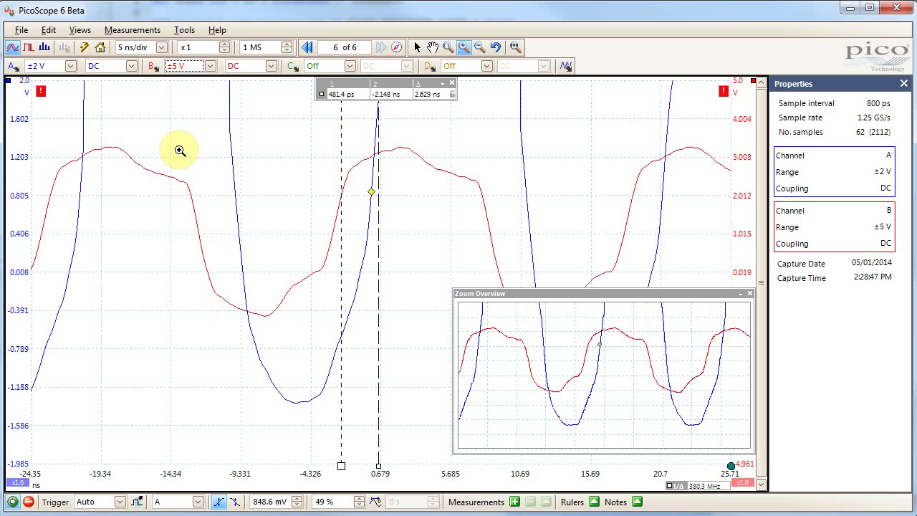
{"action": "left_click", "coordinate": [70, 65]}
{"action": "left_click", "coordinate": [48, 155]}
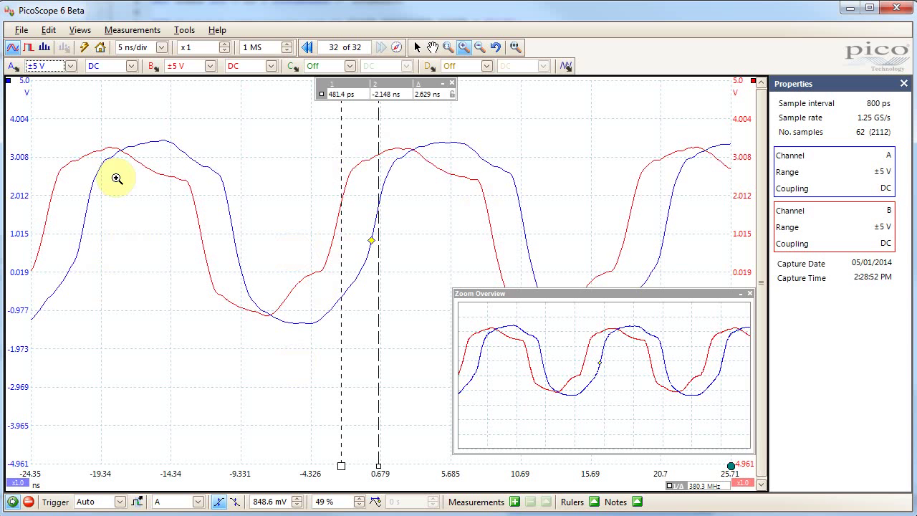
{"action": "left_click", "coordinate": [100, 96]}
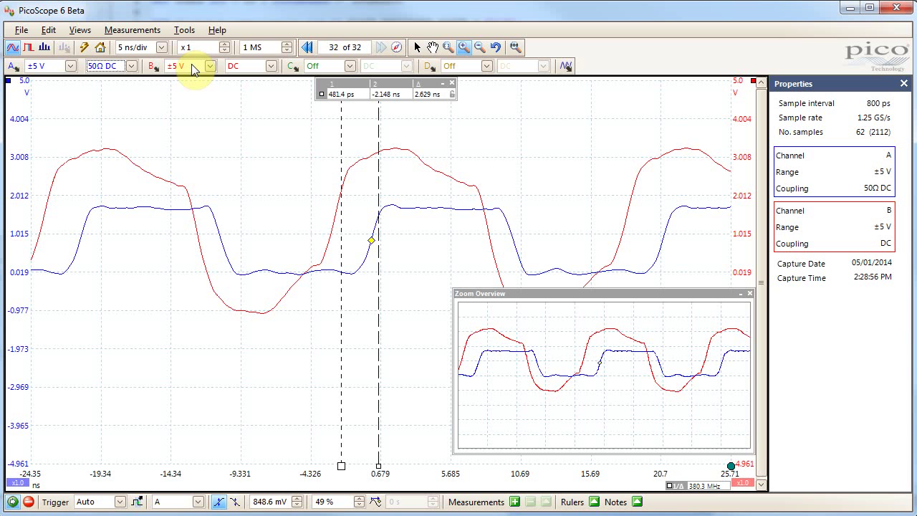
{"action": "left_click", "coordinate": [192, 69]}
{"action": "left_click", "coordinate": [239, 67]}
{"action": "left_click", "coordinate": [239, 68]}
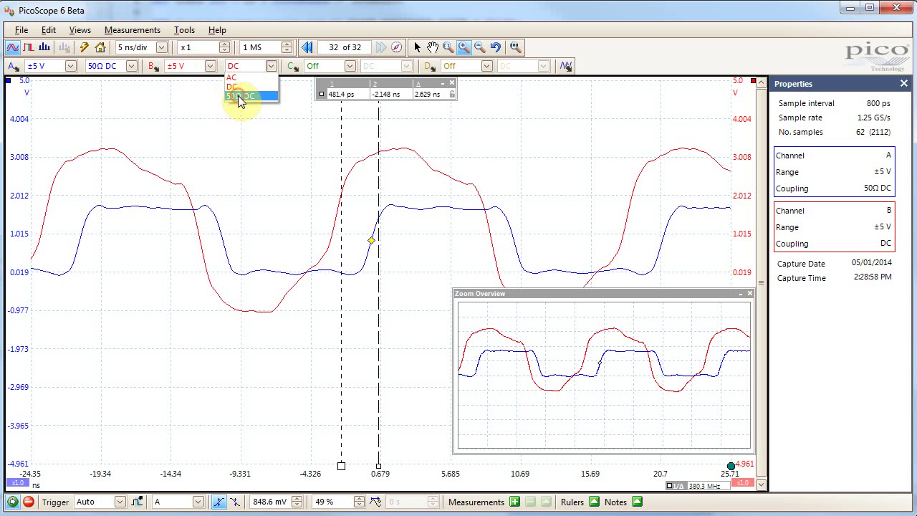
{"action": "left_click", "coordinate": [239, 96]}
{"action": "left_click", "coordinate": [68, 66]}
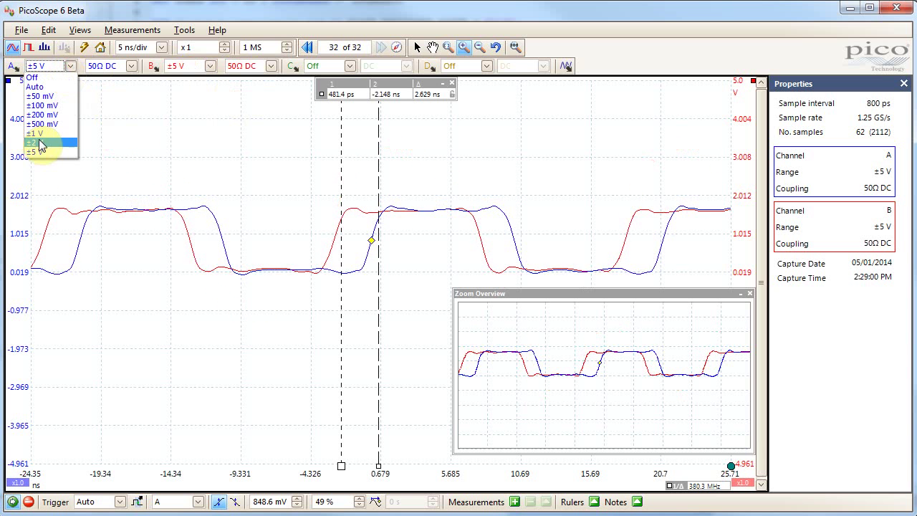
{"action": "left_click", "coordinate": [188, 65]}
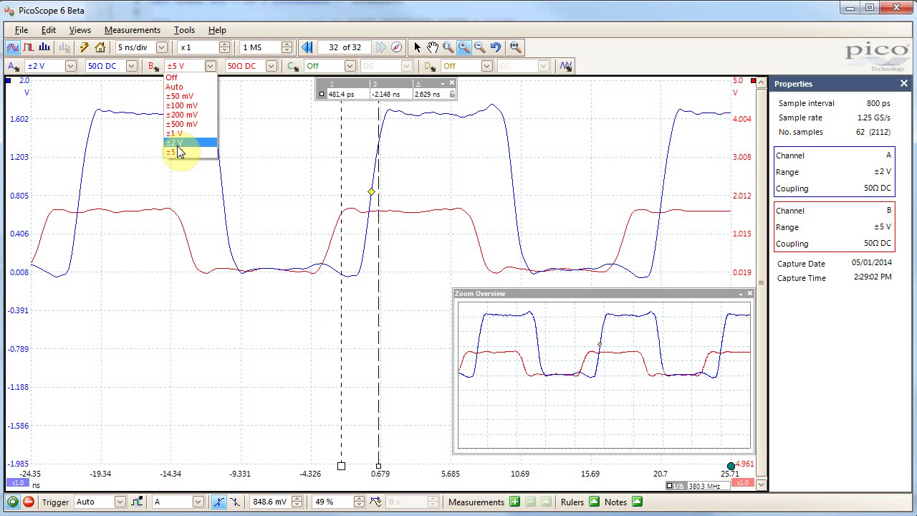
{"action": "left_click", "coordinate": [179, 138]}
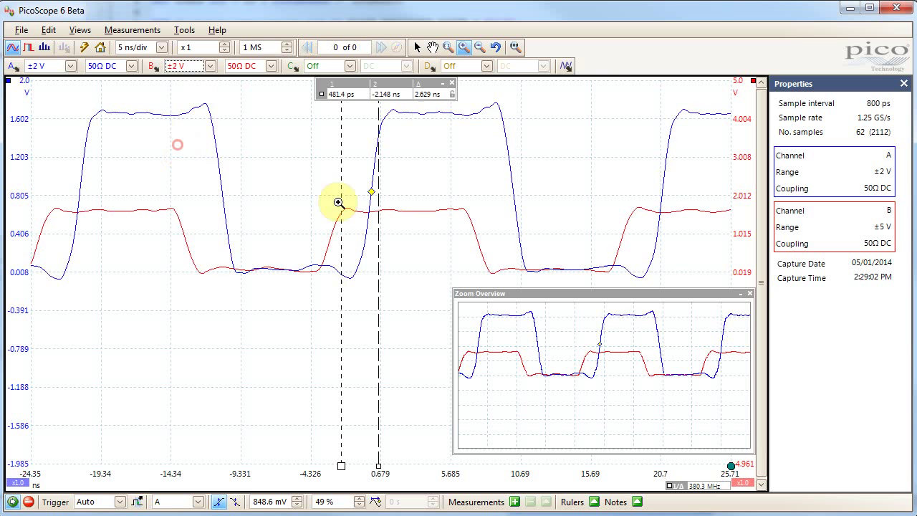
Set the trigger mode back to ETS for 50 GS/s capture
{"action": "left_click", "coordinate": [113, 504]}
{"action": "left_click", "coordinate": [86, 515]}
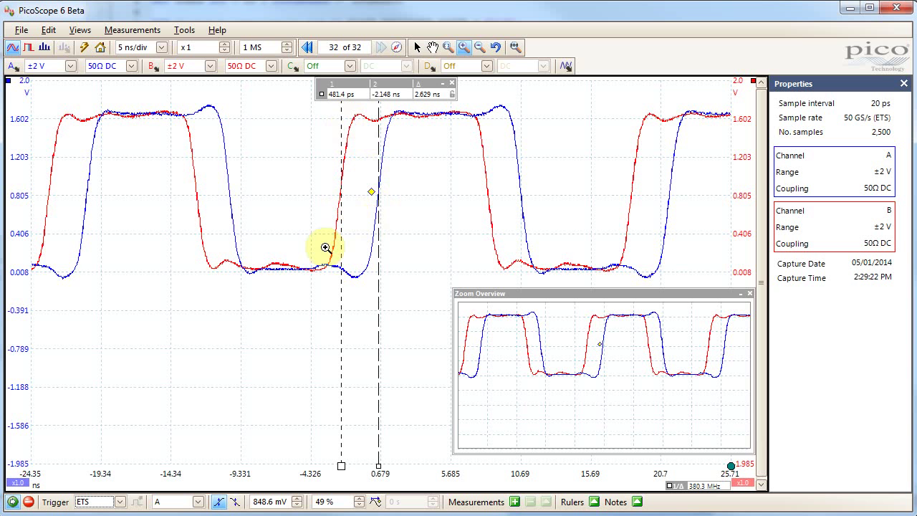
Zoom three times onto the red and blue rising edges, shift the Zoom Overview, and move WebcamViewer left
{"action": "left_click", "coordinate": [323, 114]}
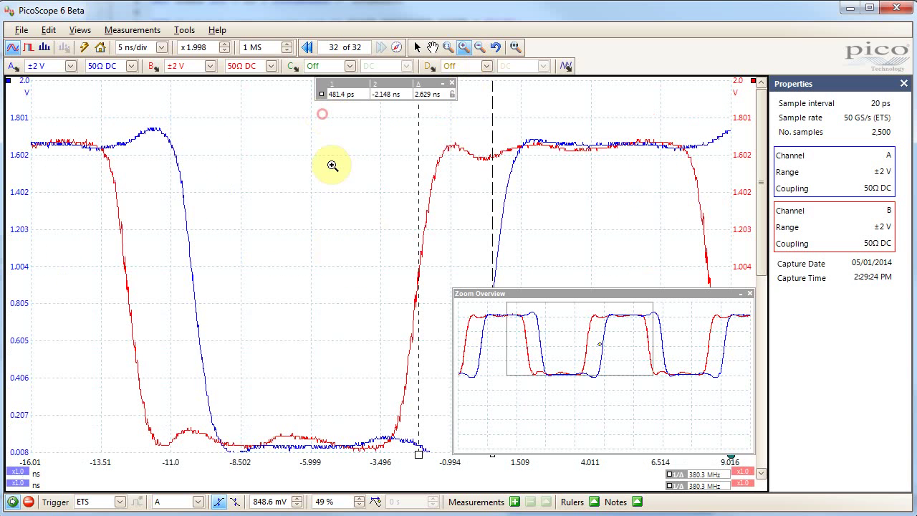
{"action": "left_click", "coordinate": [408, 285]}
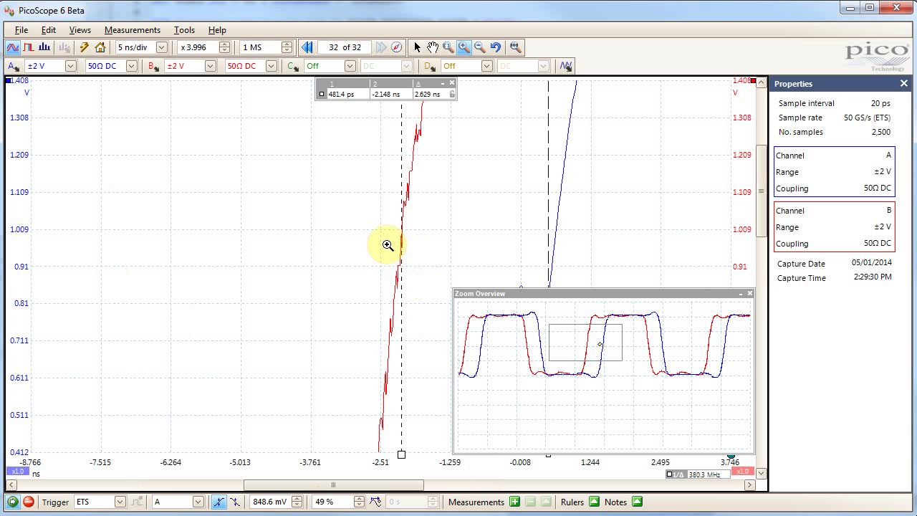
{"action": "left_click", "coordinate": [415, 243]}
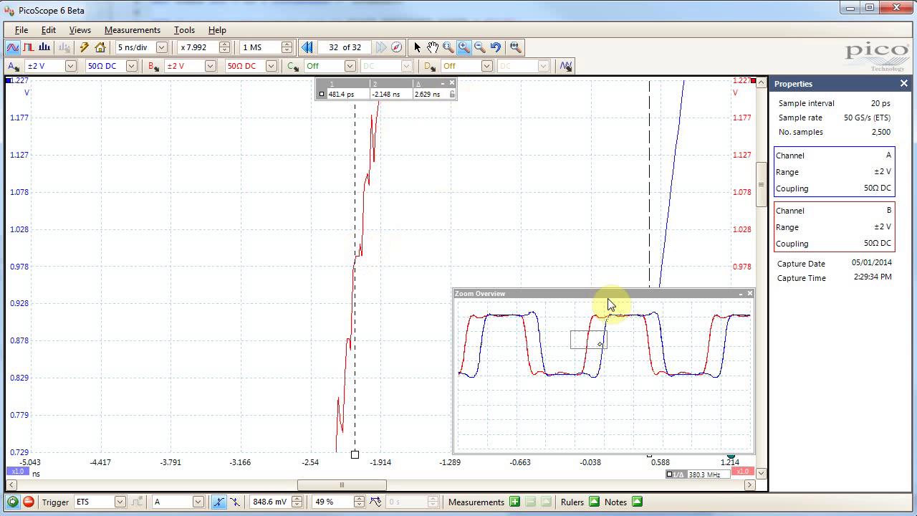
{"action": "left_click_drag", "start_coordinate": [607, 296], "coordinate": [579, 248]}
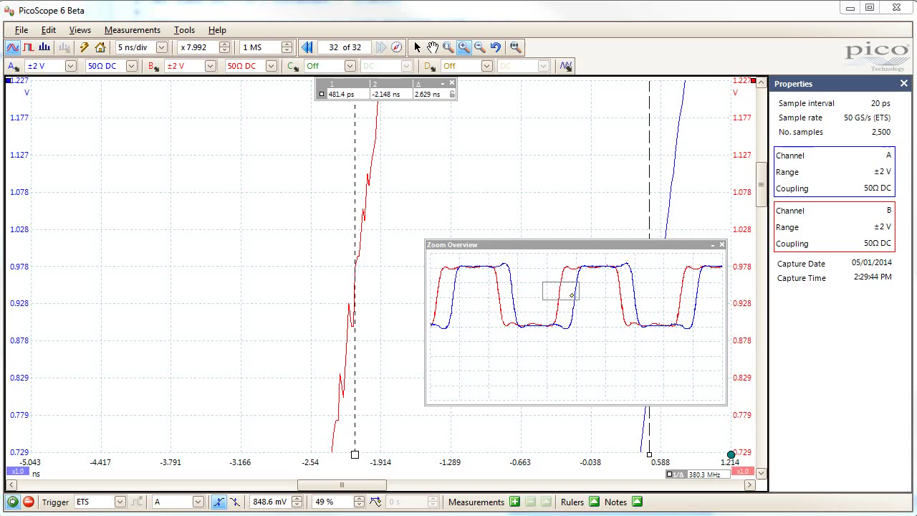
{"action": "left_click_drag", "start_coordinate": [916, 108], "coordinate": [93, 44]}
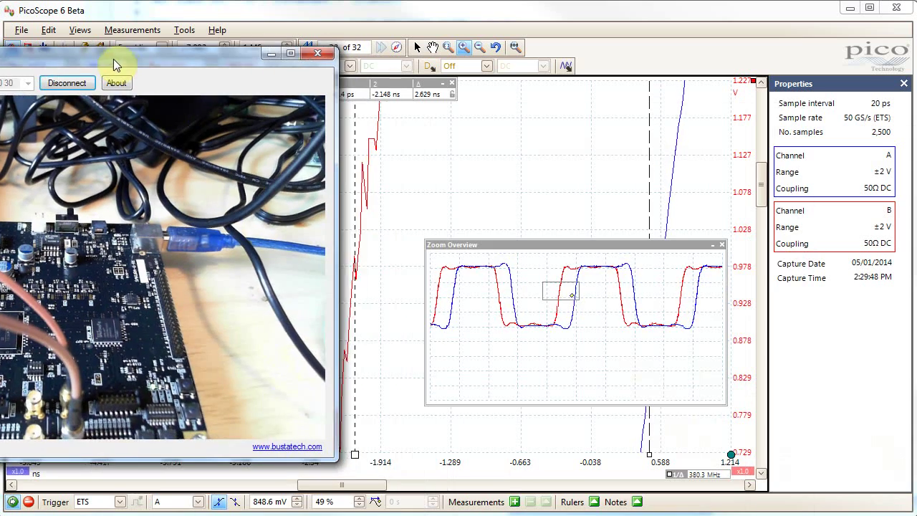
Place the scope window right of the webcam view, remove the 2.629 ns rulers, and open Ruler Settings
{"action": "left_click", "coordinate": [387, 13]}
{"action": "left_click_drag", "start_coordinate": [386, 13], "coordinate": [545, 5]}
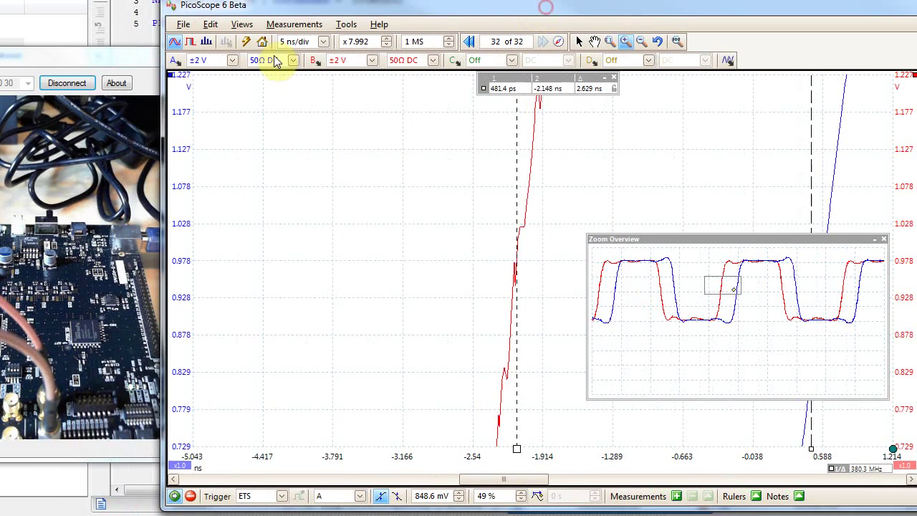
{"action": "left_click", "coordinate": [117, 63]}
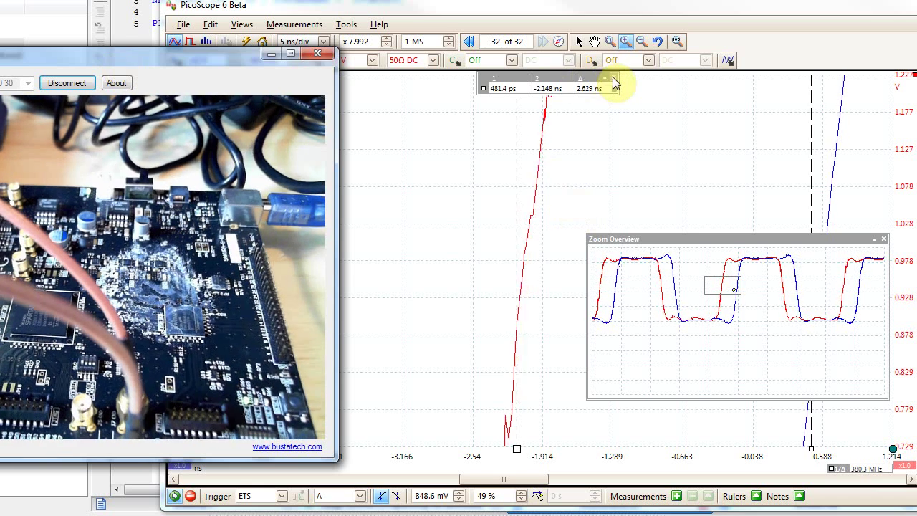
{"action": "left_click", "coordinate": [612, 79]}
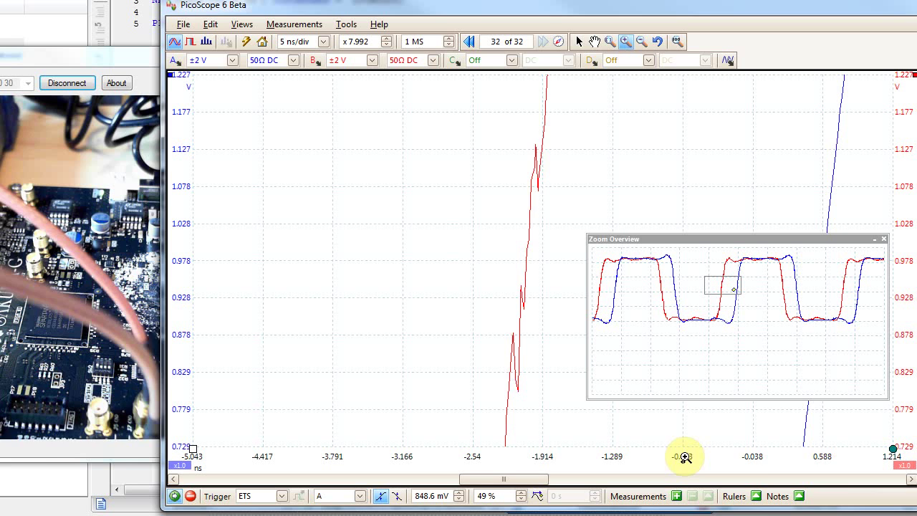
{"action": "left_click", "coordinate": [756, 496]}
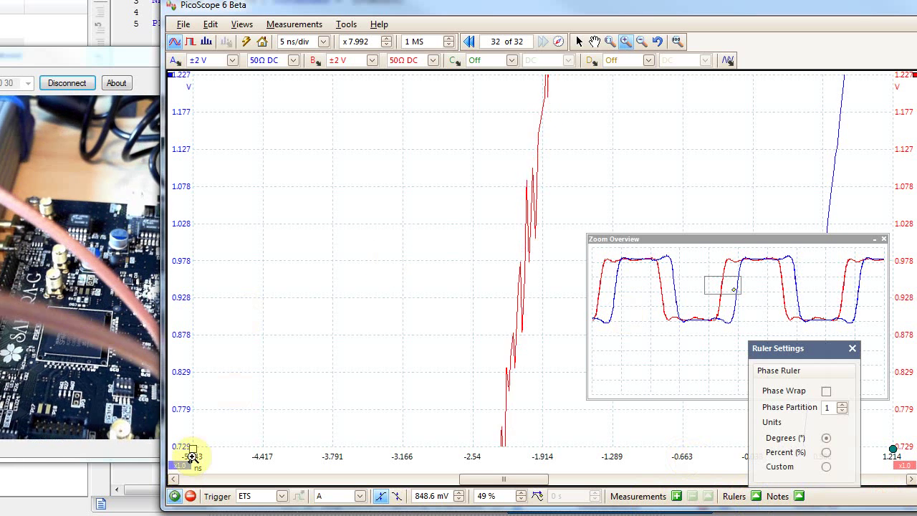
Drag a time ruler onto the red clock's rising edge, reading -2.071 ns
{"action": "left_click_drag", "start_coordinate": [192, 449], "coordinate": [525, 269]}
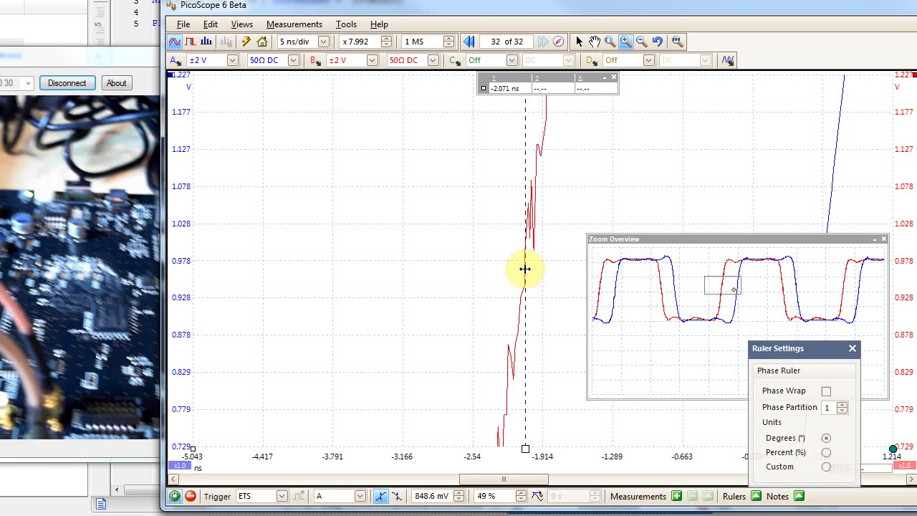